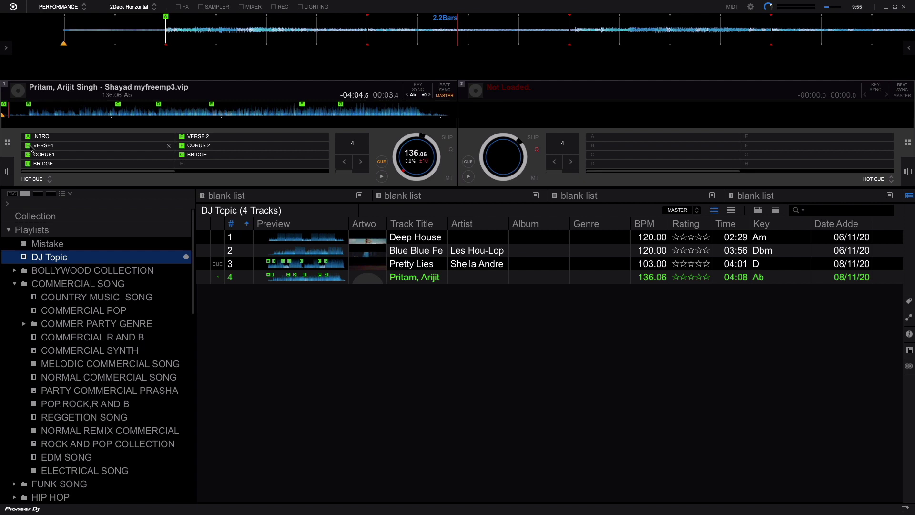
Play the Shayad track on deck 1 from its INTRO and VERSE1 hot cues to compare the two sections
{"action": "left_click", "coordinate": [30, 148]}
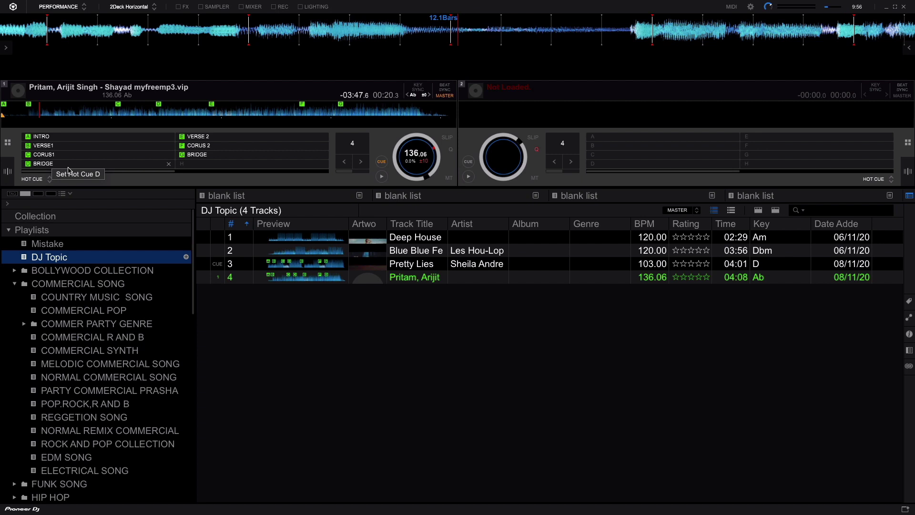
{"action": "left_click", "coordinate": [30, 137]}
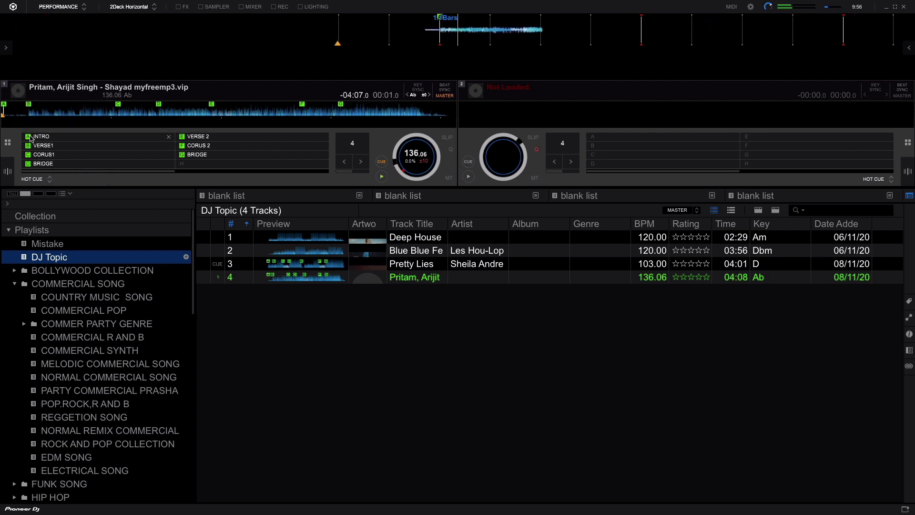
{"action": "key", "text": "space"}
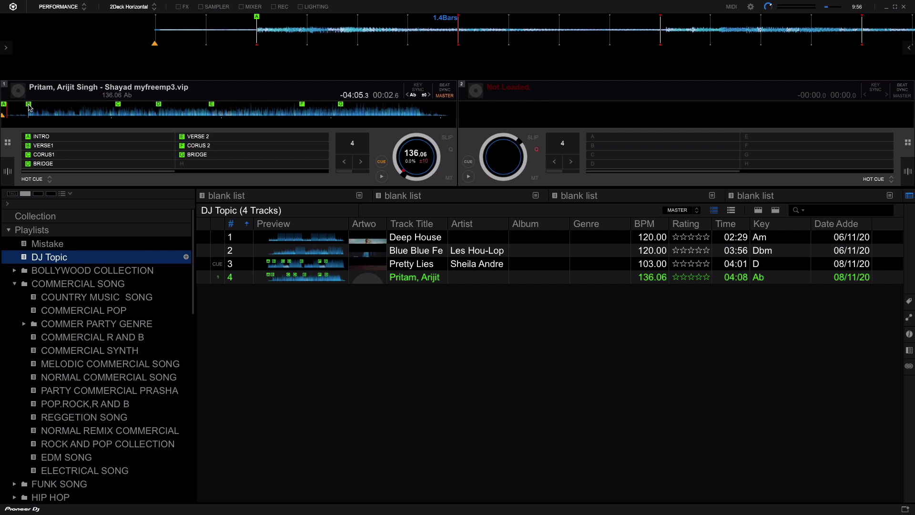
{"action": "left_click", "coordinate": [29, 146]}
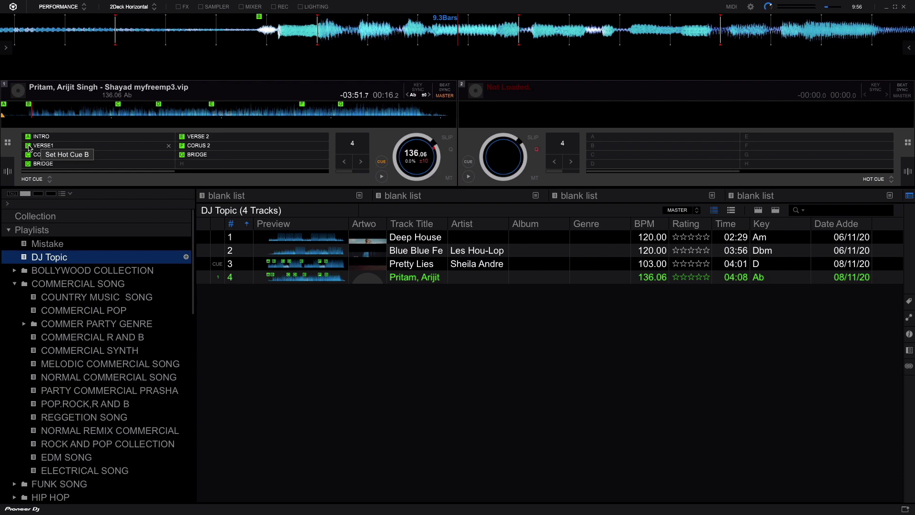
Switch to Google Chrome to read the opening verse of the Shayad lyrics, and return to rekordbox
{"action": "key", "text": "ctrl+Up"}
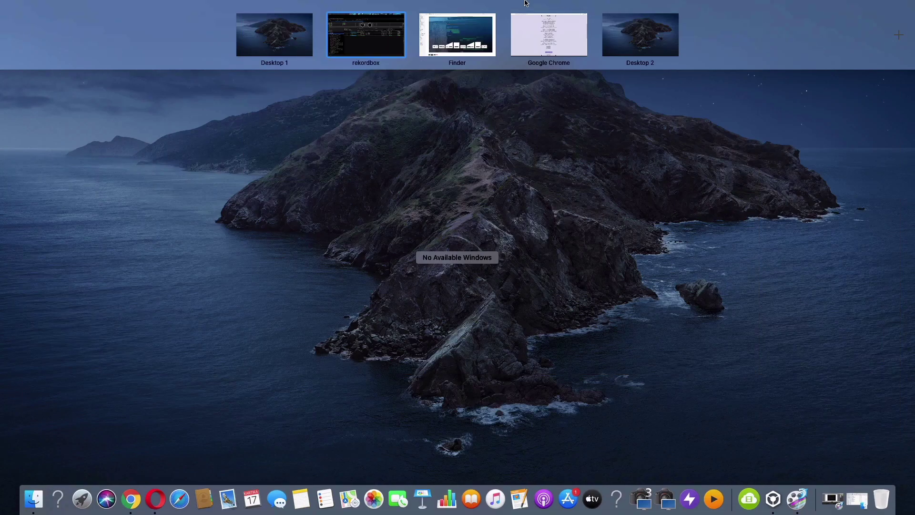
{"action": "left_click", "coordinate": [550, 28]}
{"action": "scroll", "coordinate": [507, 143], "scroll_direction": "up", "scroll_amount": 1}
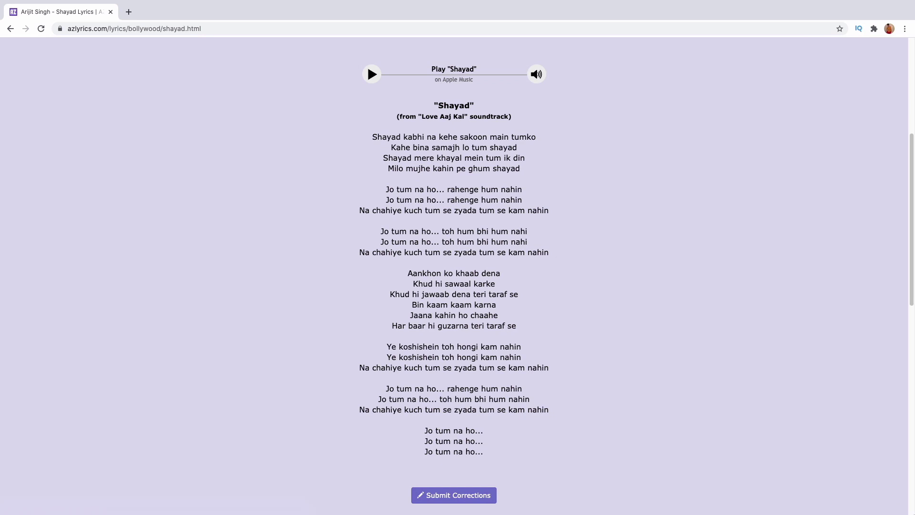
{"action": "key", "text": "ctrl+Up"}
{"action": "left_click", "coordinate": [356, 31]}
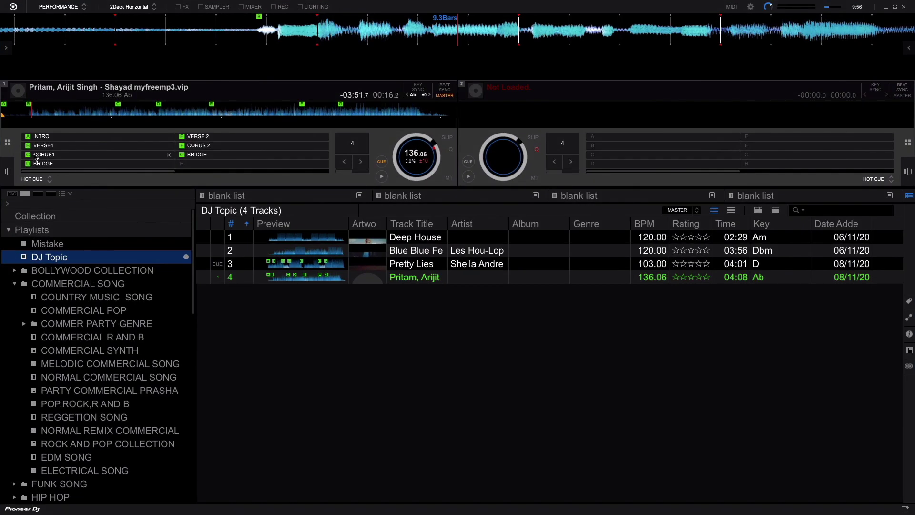
Play Shayad from the CORUS1 and CORUS 2 hot cues, and check the repeated lines in the Google Chrome lyrics before returning to rekordbox
{"action": "left_click", "coordinate": [35, 158]}
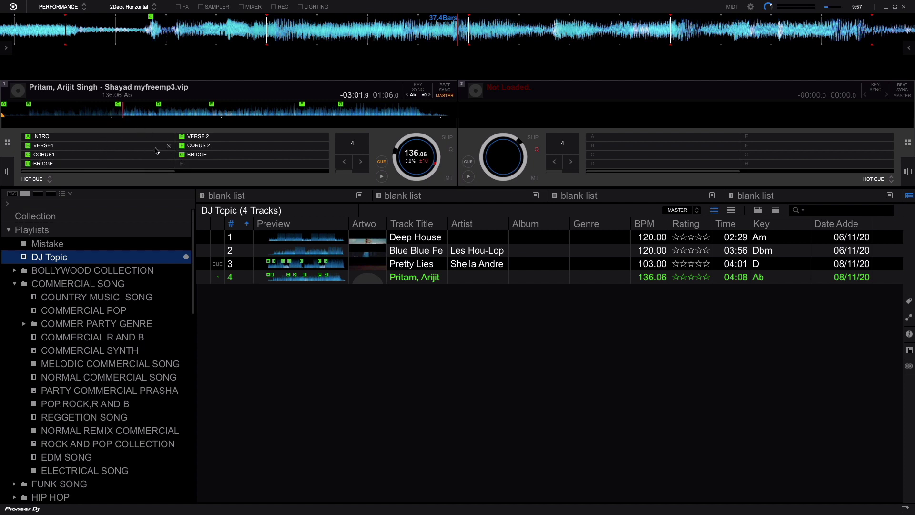
{"action": "left_click", "coordinate": [196, 146]}
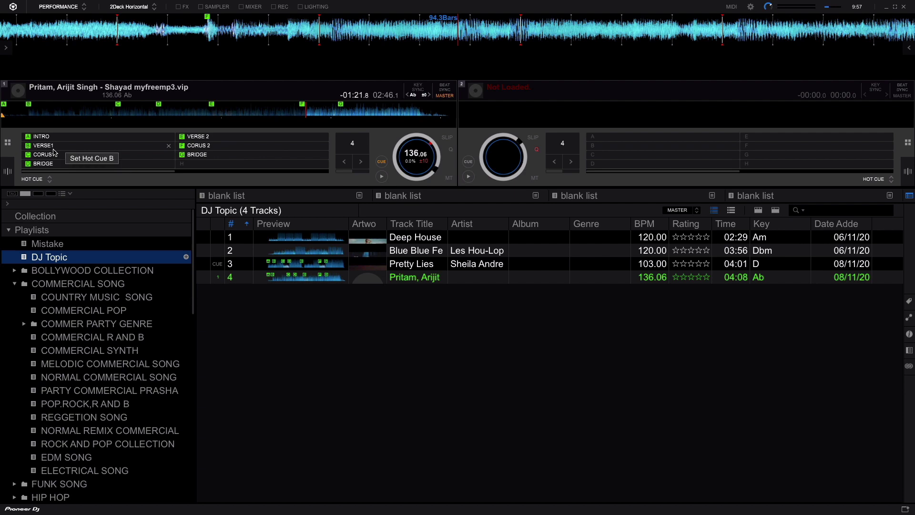
{"action": "key", "text": "ctrl+Up"}
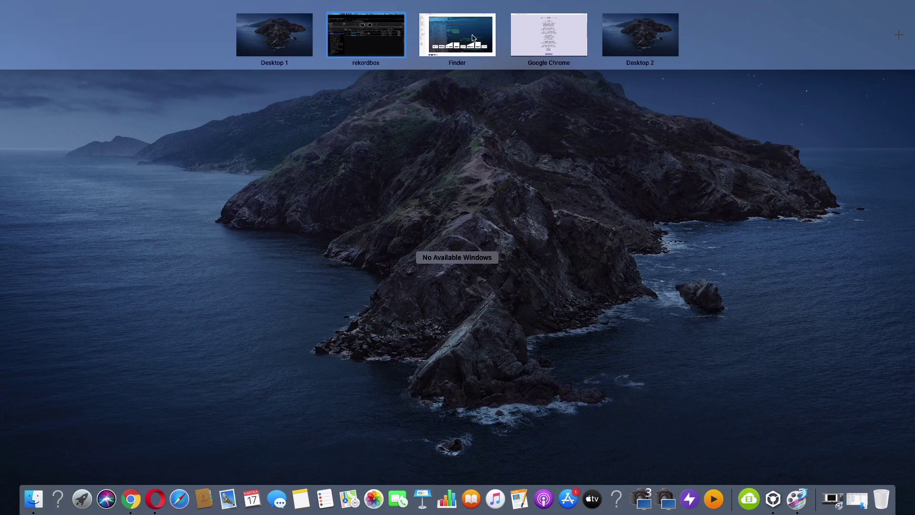
{"action": "left_click", "coordinate": [547, 41]}
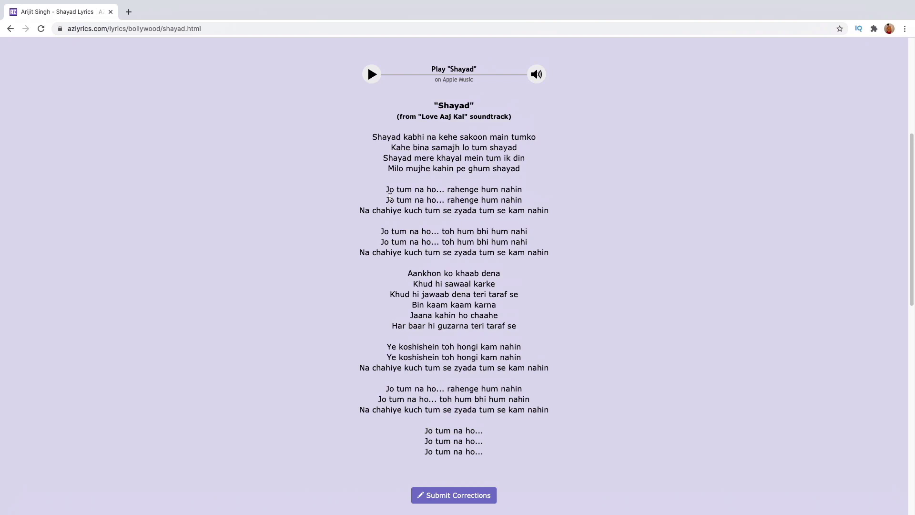
{"action": "key", "text": "ctrl+Up"}
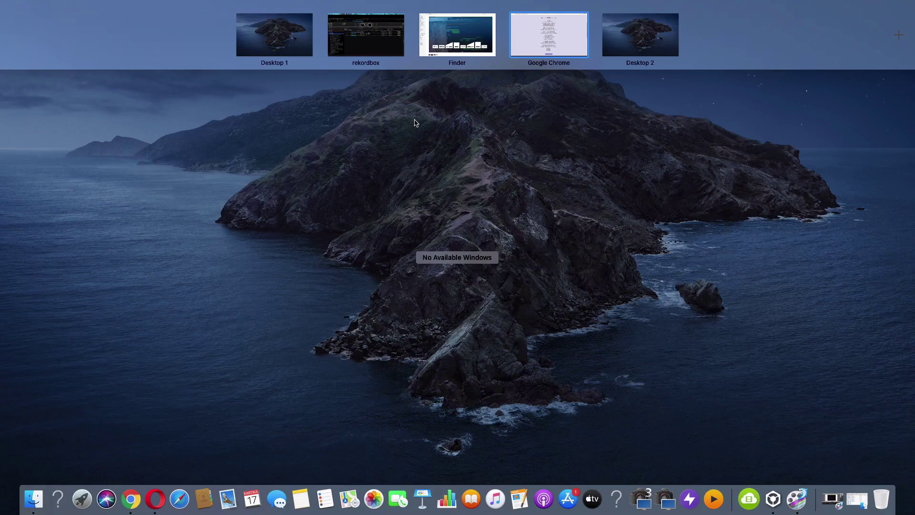
{"action": "left_click", "coordinate": [372, 42]}
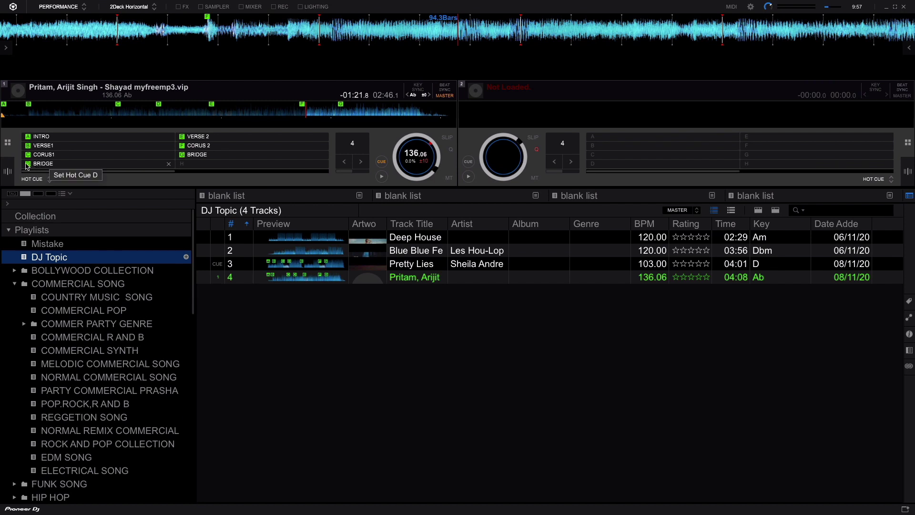
Play Shayad from the first BRIDGE hot cue and compare it with the VERSE1 section
{"action": "left_click", "coordinate": [31, 164]}
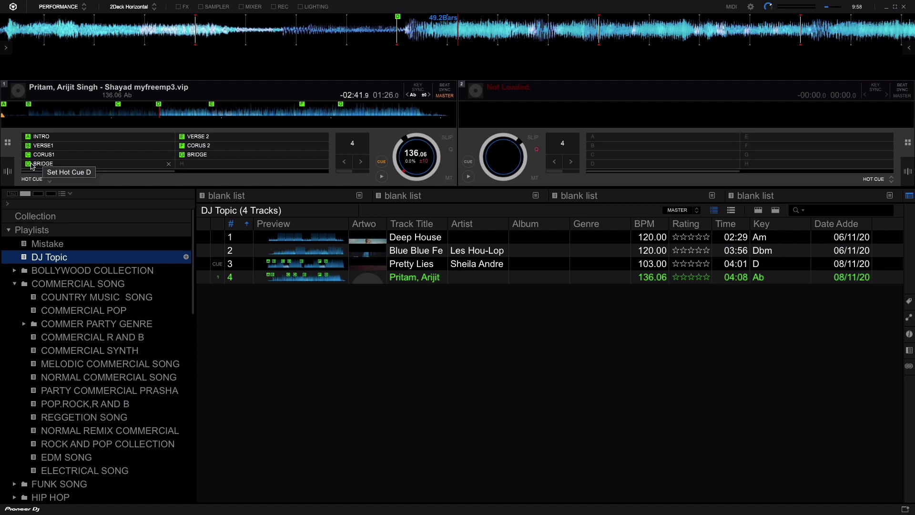
{"action": "left_click", "coordinate": [37, 145]}
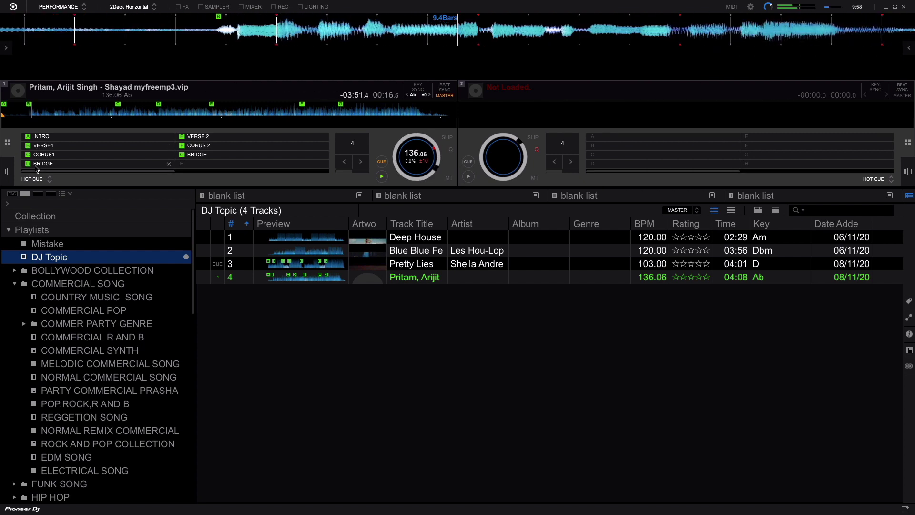
{"action": "left_click", "coordinate": [37, 167]}
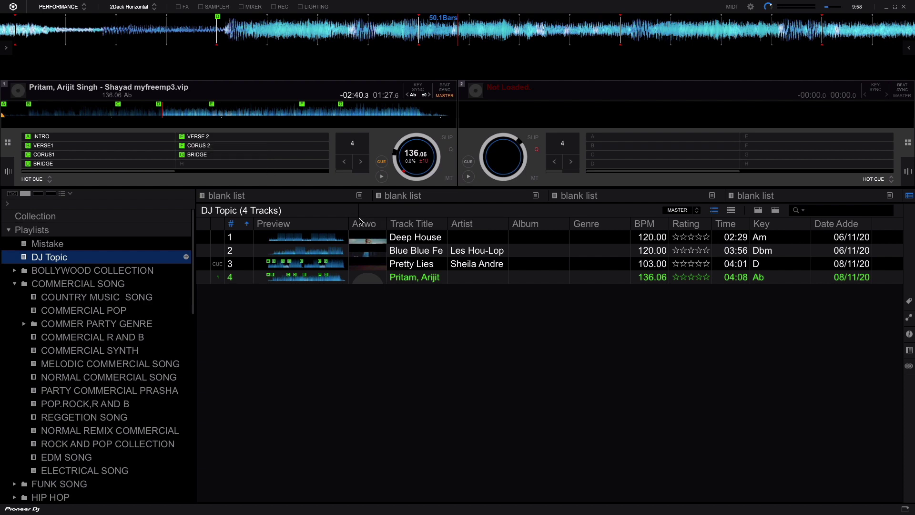
Switch to Finder to examine the intro, break, buildup, drop and outro structure image, and return to rekordbox
{"action": "key", "text": "ctrl+Up"}
{"action": "left_click", "coordinate": [483, 50]}
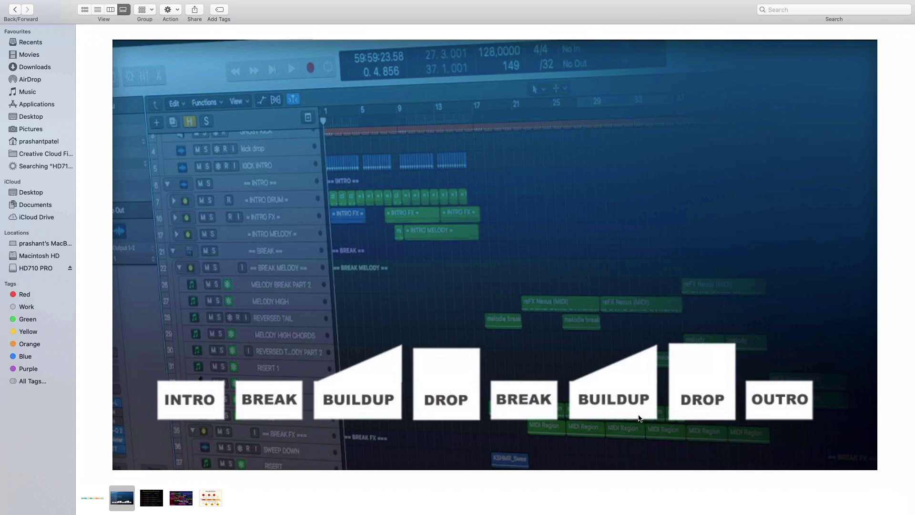
{"action": "key", "text": "ctrl+Up"}
{"action": "left_click", "coordinate": [366, 28]}
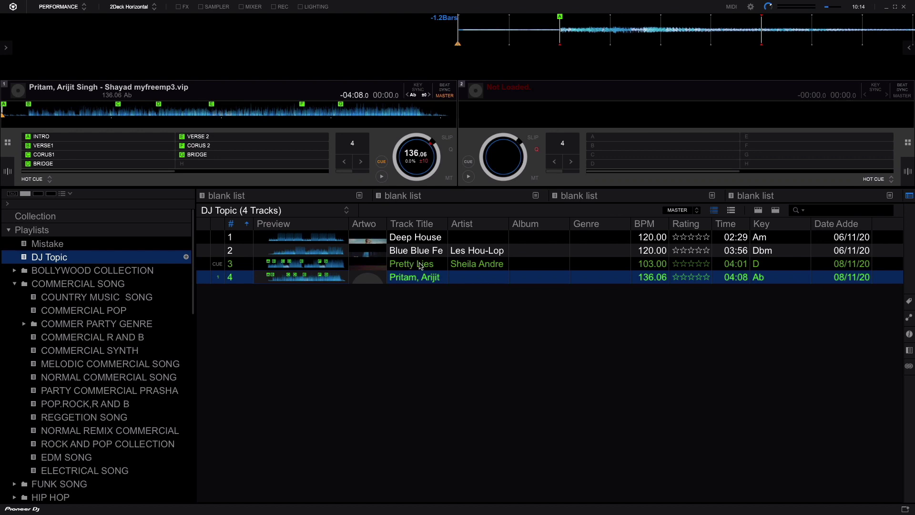
Load Pretty Lies onto deck 1 and audition its INTRO, BREAK, BUILD UP and DROP hot cues, pausing back at the INTRO
{"action": "left_click_drag", "start_coordinate": [413, 265], "coordinate": [266, 151]}
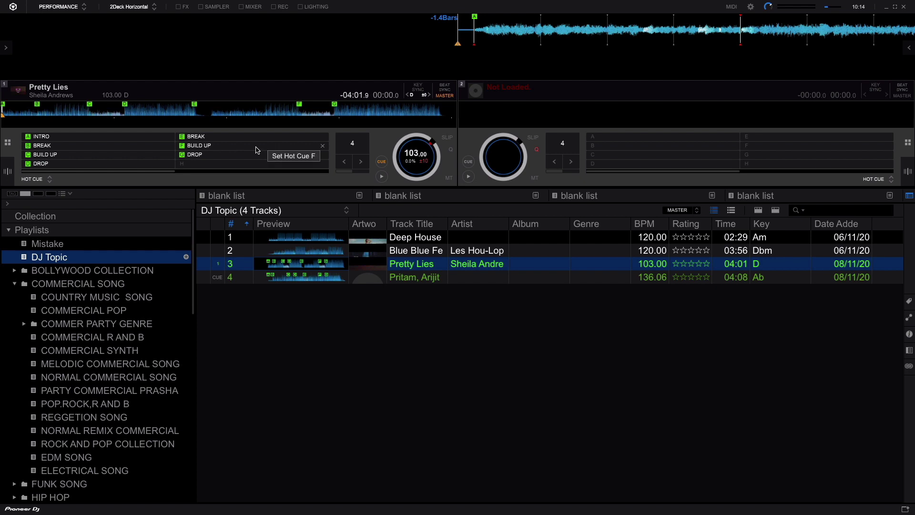
{"action": "left_click", "coordinate": [43, 139]}
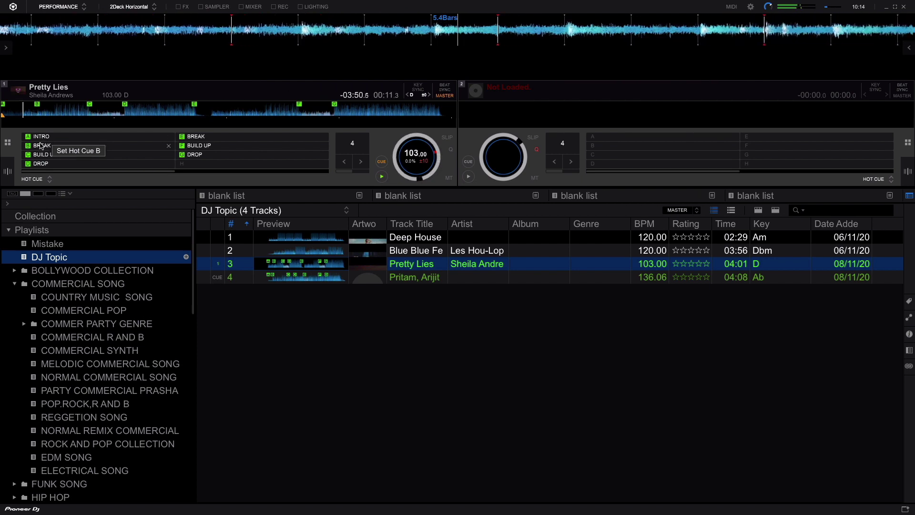
{"action": "left_click", "coordinate": [41, 146]}
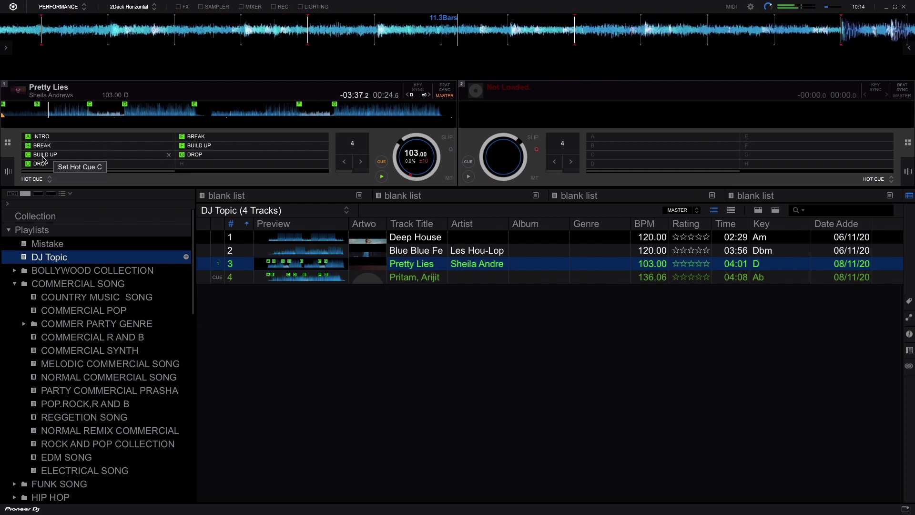
{"action": "left_click", "coordinate": [42, 159]}
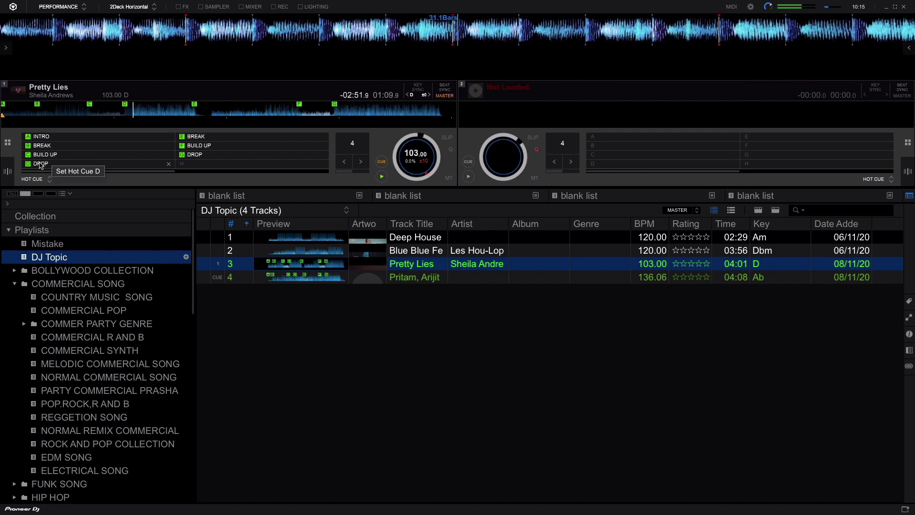
{"action": "left_click", "coordinate": [196, 146]}
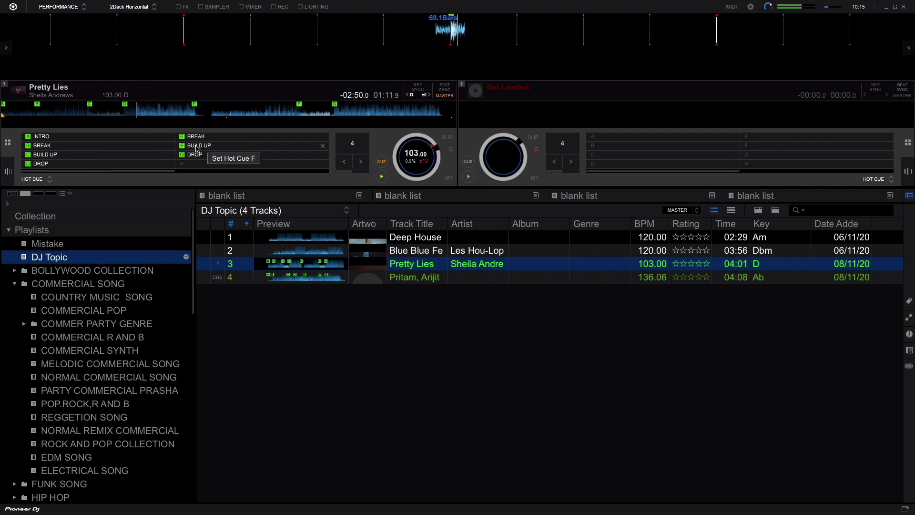
{"action": "left_click", "coordinate": [197, 155]}
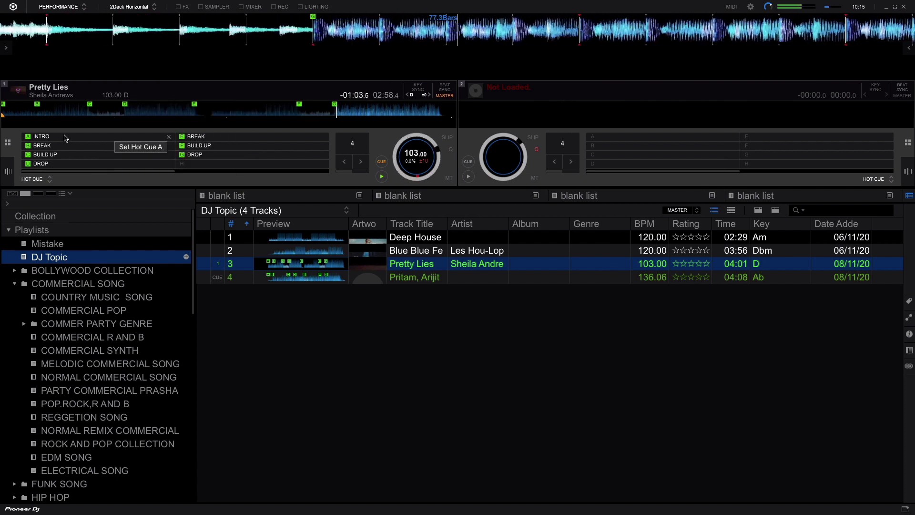
{"action": "left_click", "coordinate": [102, 139]}
{"action": "left_click", "coordinate": [383, 178]}
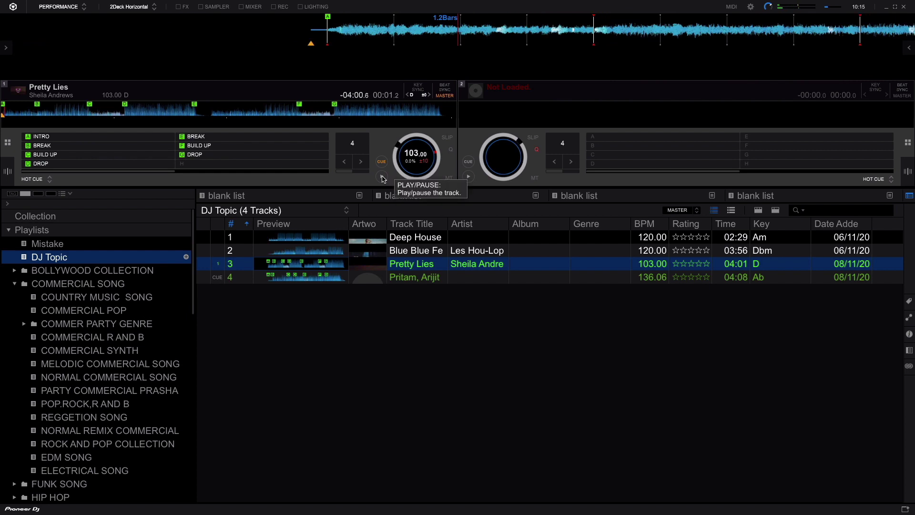
Play Pretty Lies from hot cues A to D in order, INTRO, BREAK, BUILD UP and DROP, and pause playback
{"action": "left_click", "coordinate": [46, 138]}
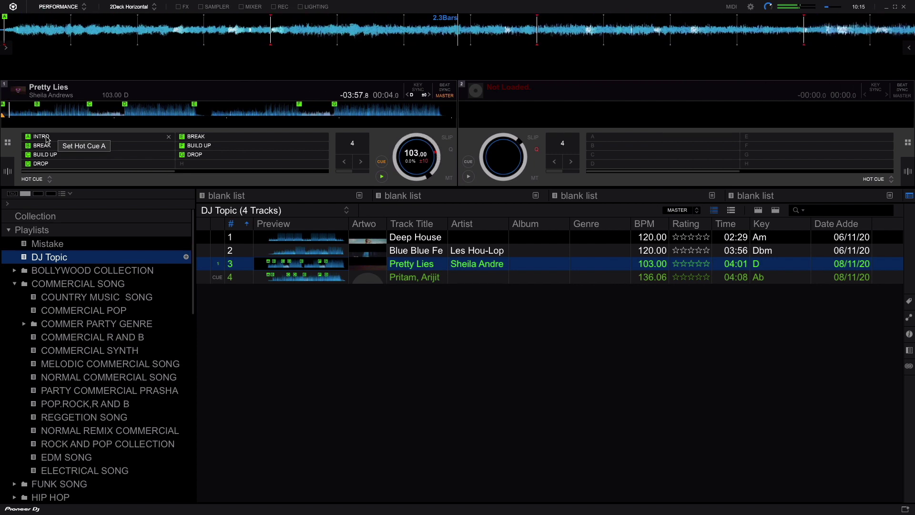
{"action": "left_click", "coordinate": [45, 146]}
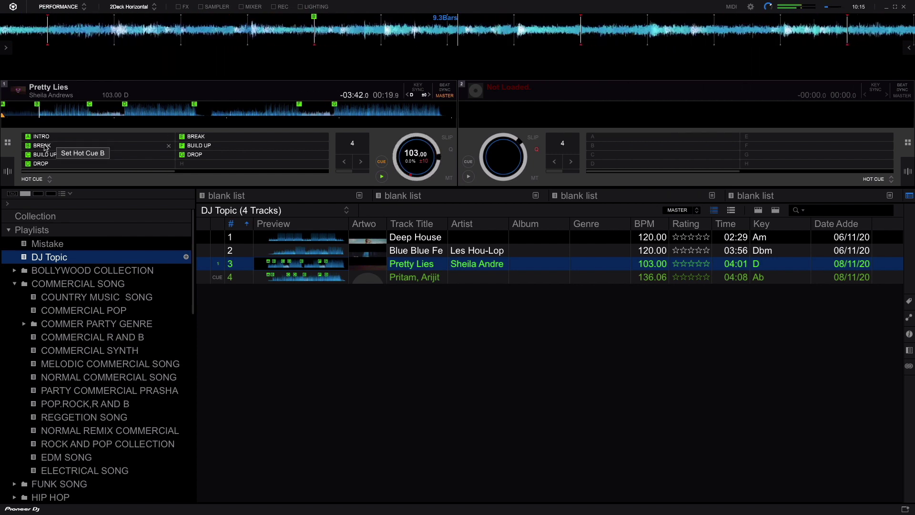
{"action": "left_click", "coordinate": [45, 154]}
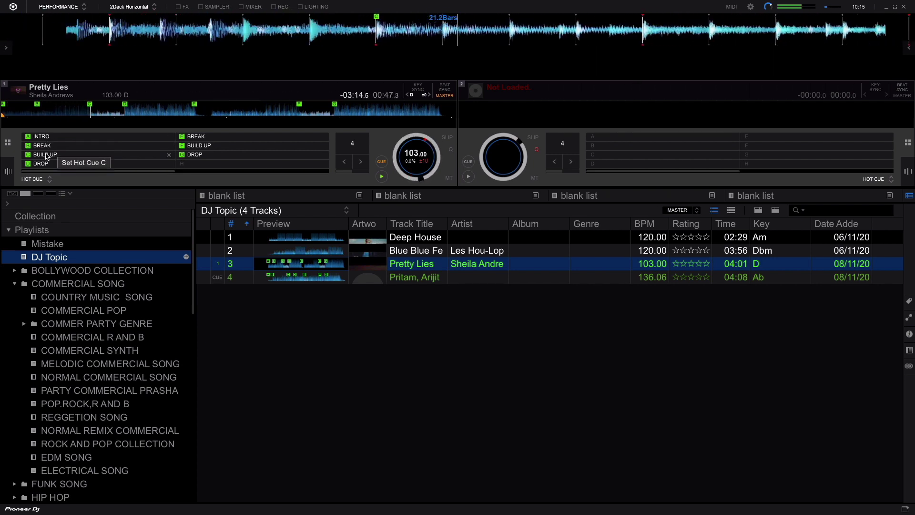
{"action": "left_click", "coordinate": [41, 163]}
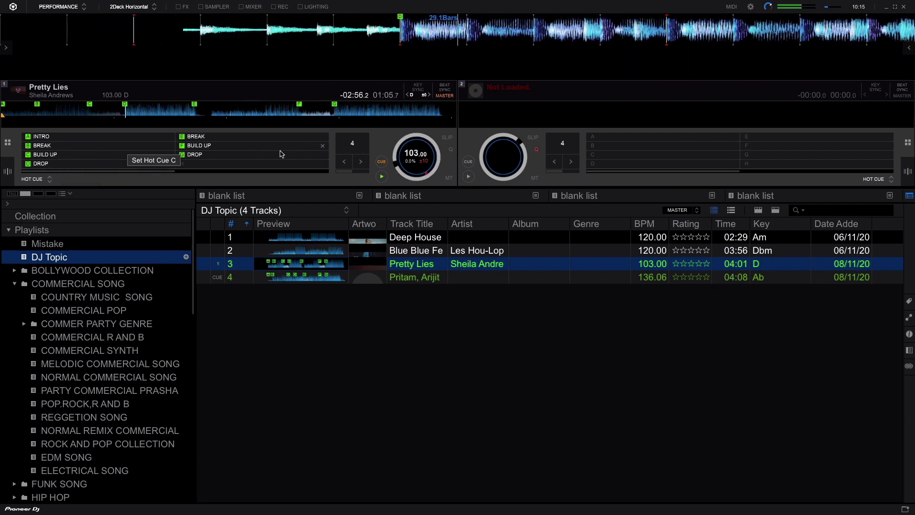
{"action": "left_click", "coordinate": [382, 176]}
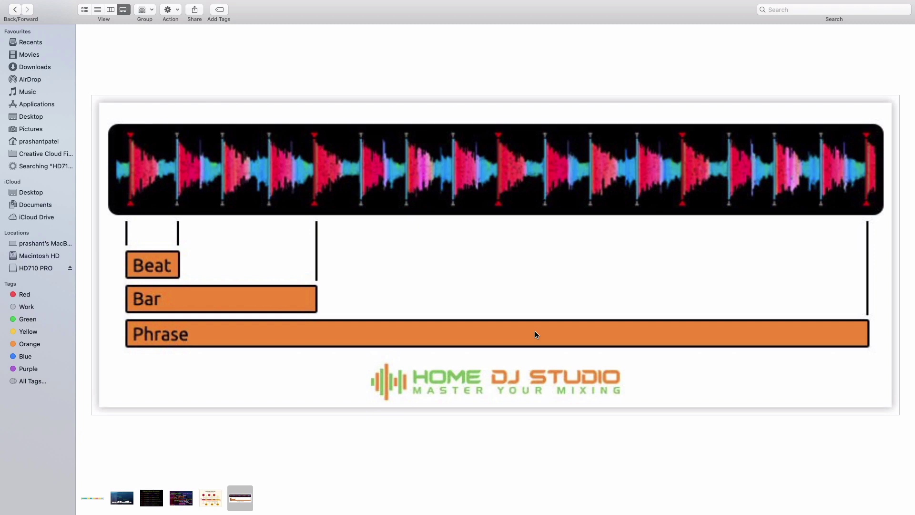
Return from the beat, bar and phrase diagram in Finder to rekordbox and play Pretty Lies from the first BUILD UP hot cue
{"action": "key", "text": "ctrl+Up"}
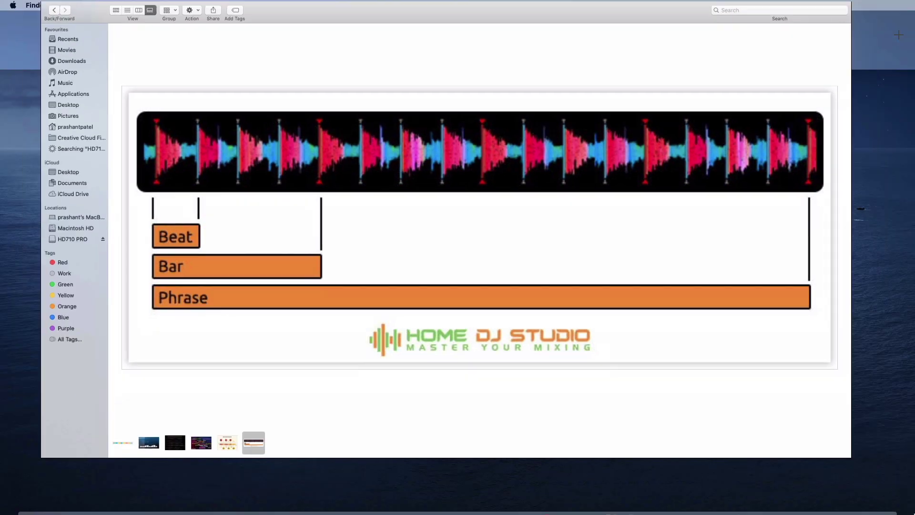
{"action": "left_click", "coordinate": [536, 30]}
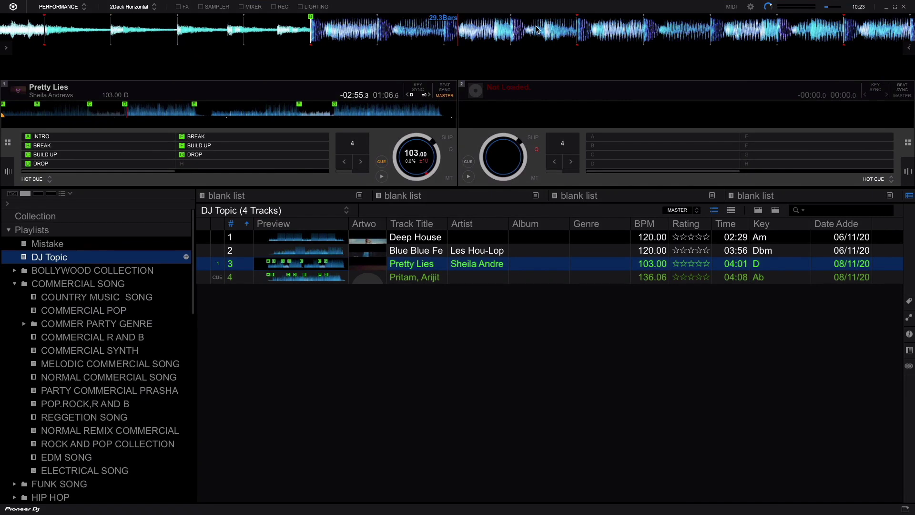
{"action": "left_click", "coordinate": [83, 111]}
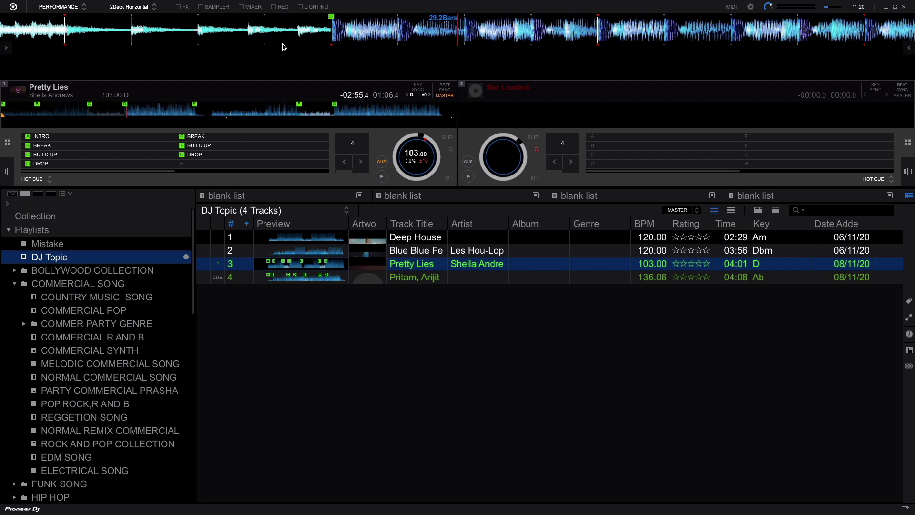
{"action": "left_click", "coordinate": [35, 160]}
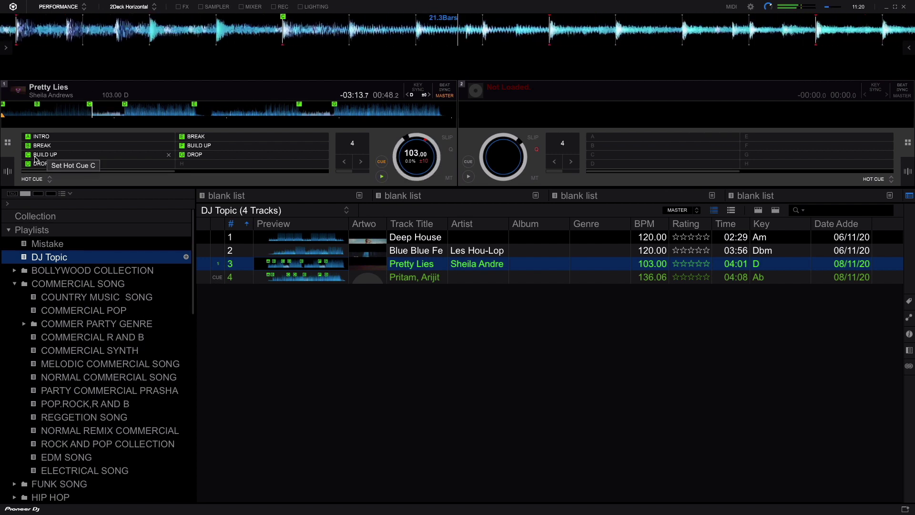